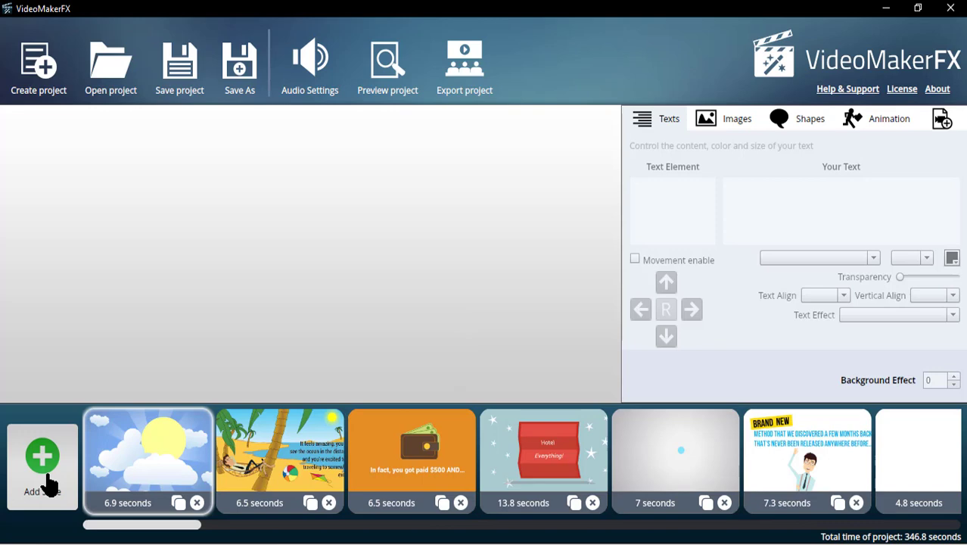
{"action": "scroll", "coordinate": [110, 534], "scroll_direction": "down", "scroll_amount": 15}
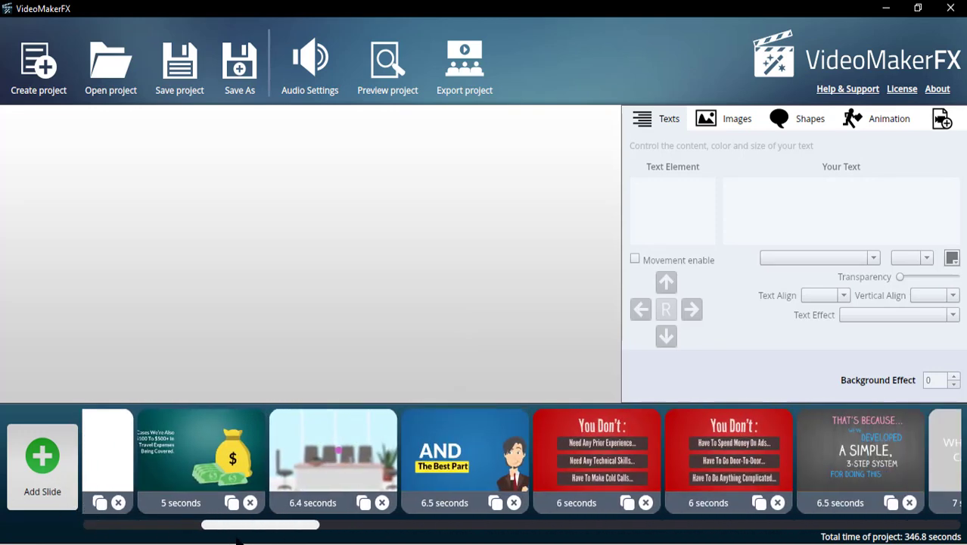
{"action": "scroll", "coordinate": [522, 461], "scroll_direction": "down", "scroll_amount": 15}
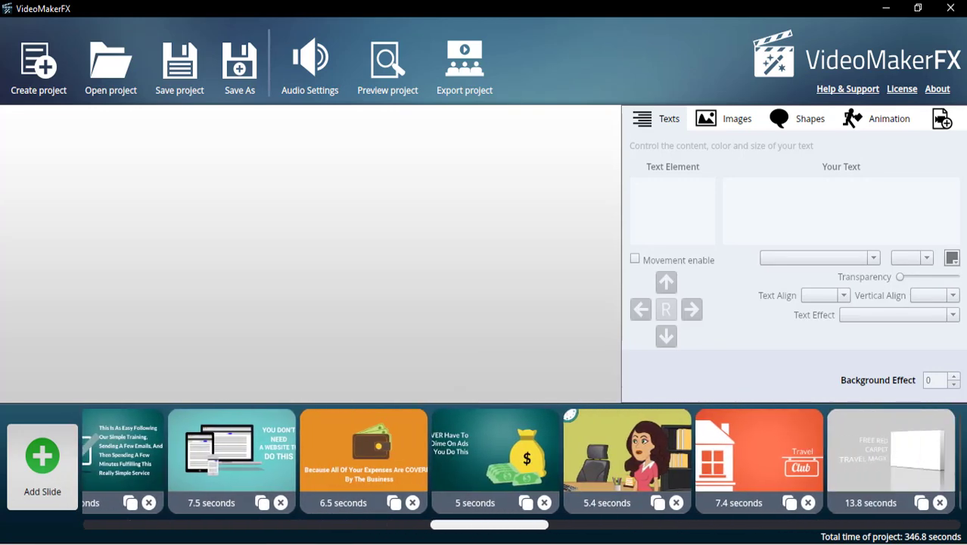
{"action": "scroll", "coordinate": [521, 461], "scroll_direction": "down", "scroll_amount": 15}
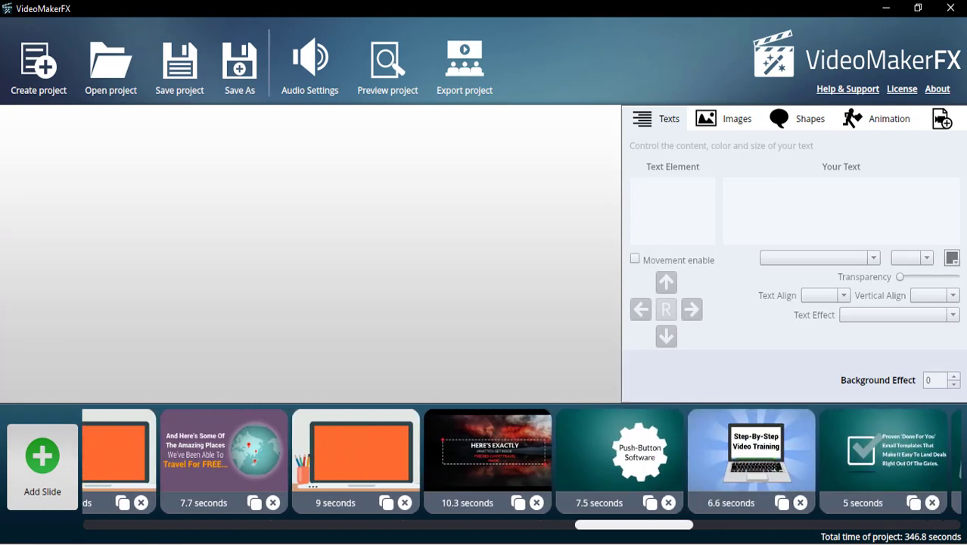
{"action": "scroll", "coordinate": [521, 461], "scroll_direction": "down", "scroll_amount": 15}
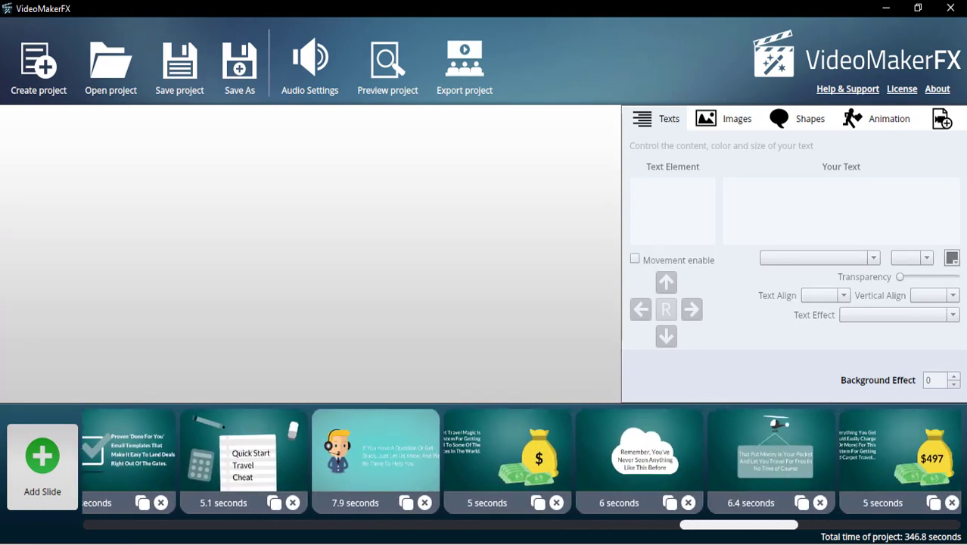
{"action": "left_click_drag", "start_coordinate": [843, 540], "coordinate": [90, 540]}
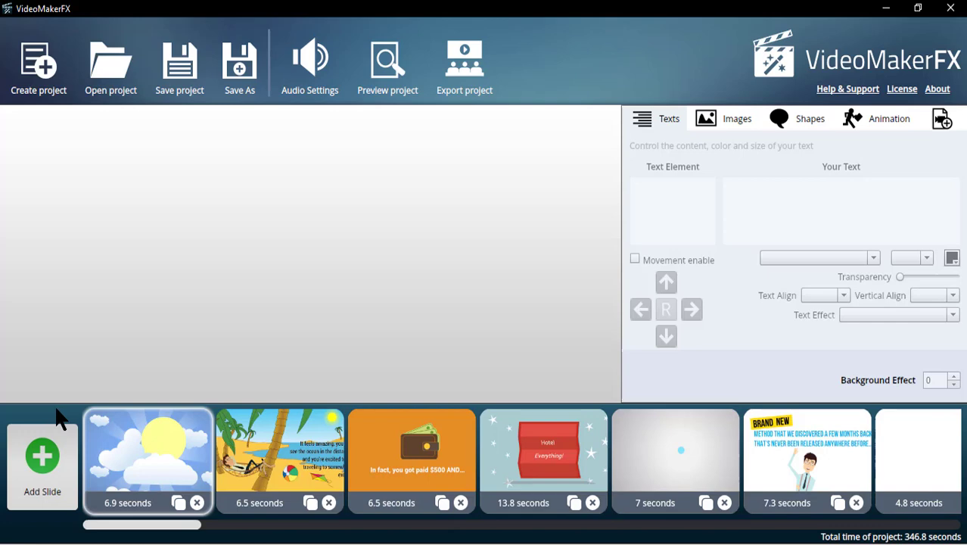
Step: Load PT Promotion Slide 9, the 6.9-second sun-and-clouds sky scene, into the editor
{"action": "left_click", "coordinate": [165, 461]}
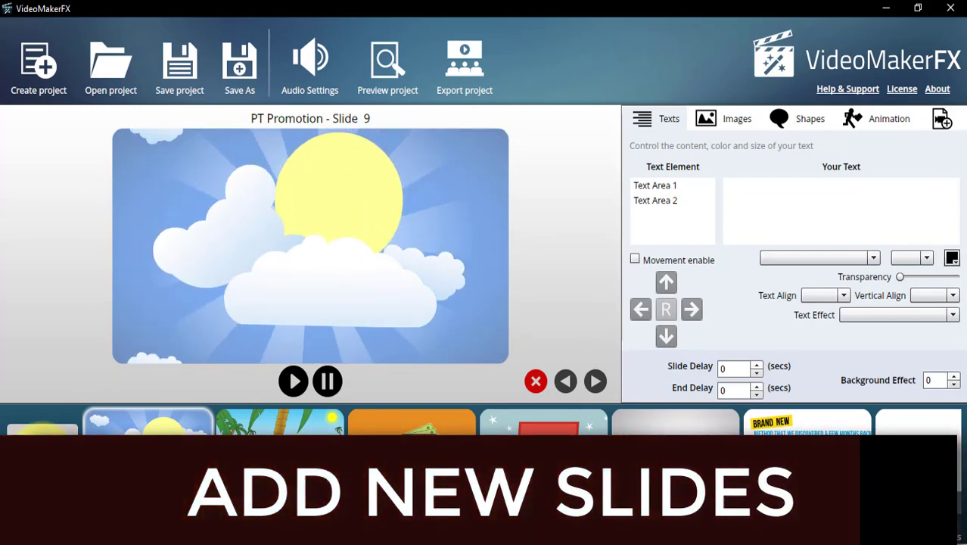
Step: In the Add Slide library, preview the 3D Promotion I layouts: 3D Image and Caption, 3D Image, 3D Text Effect Headline
{"action": "left_click", "coordinate": [42, 454]}
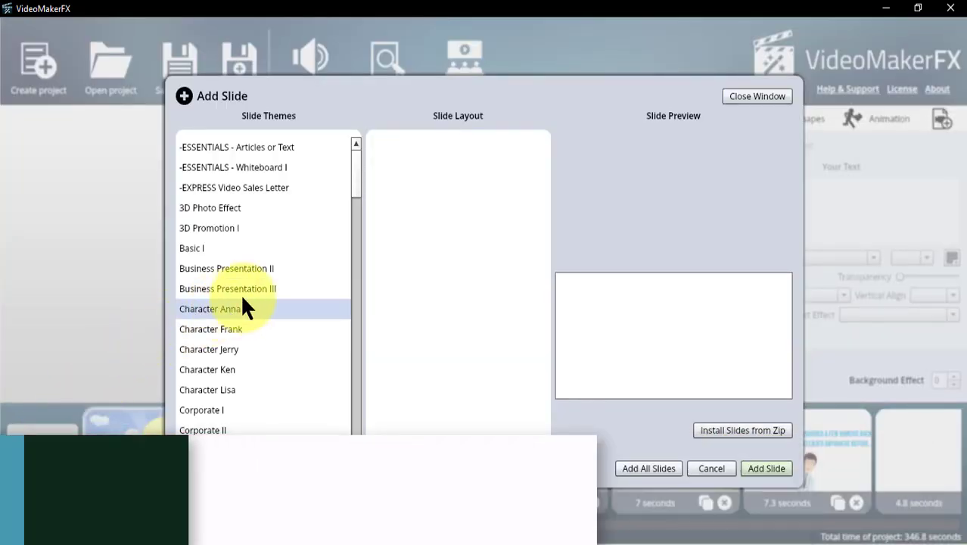
{"action": "scroll", "coordinate": [261, 304], "scroll_direction": "down", "scroll_amount": 3}
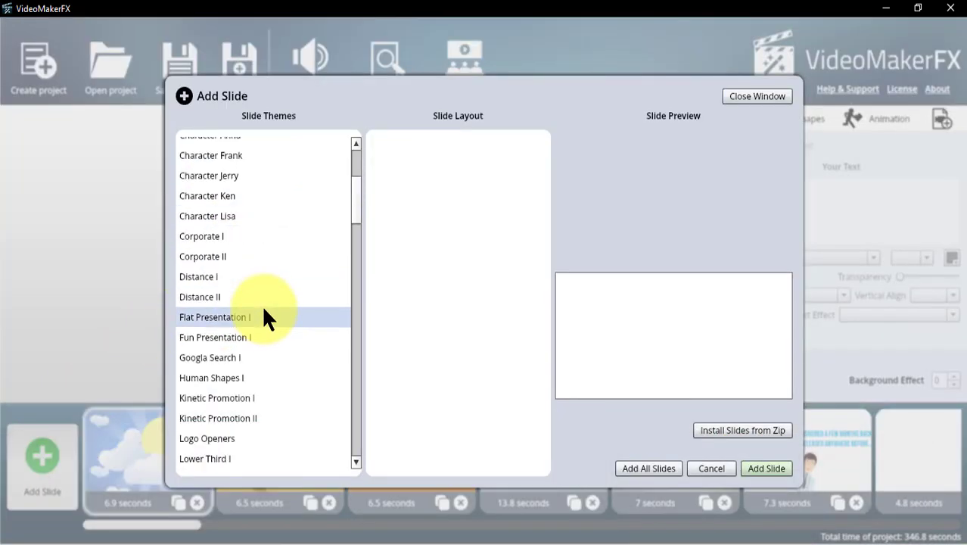
{"action": "scroll", "coordinate": [261, 304], "scroll_direction": "up", "scroll_amount": 3}
{"action": "left_click", "coordinate": [269, 269]}
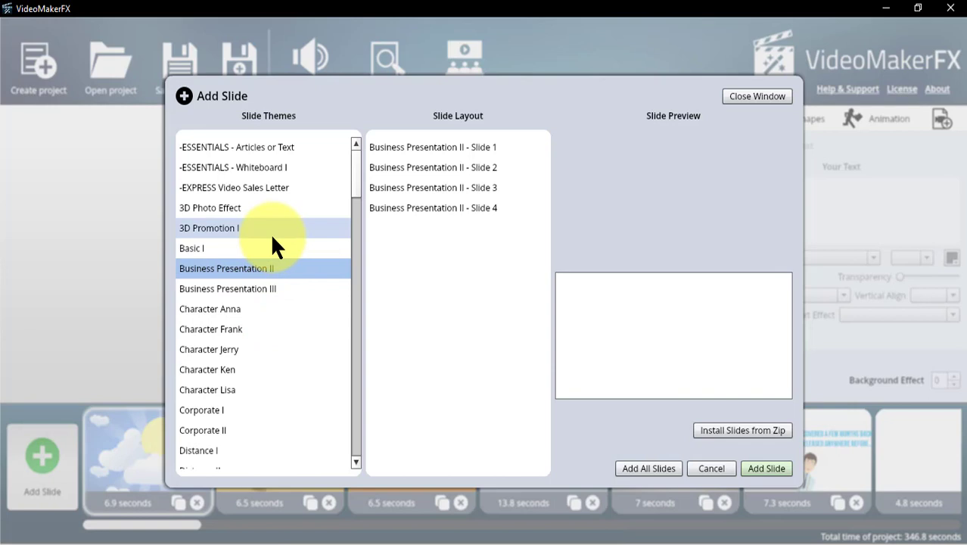
{"action": "left_click", "coordinate": [270, 229]}
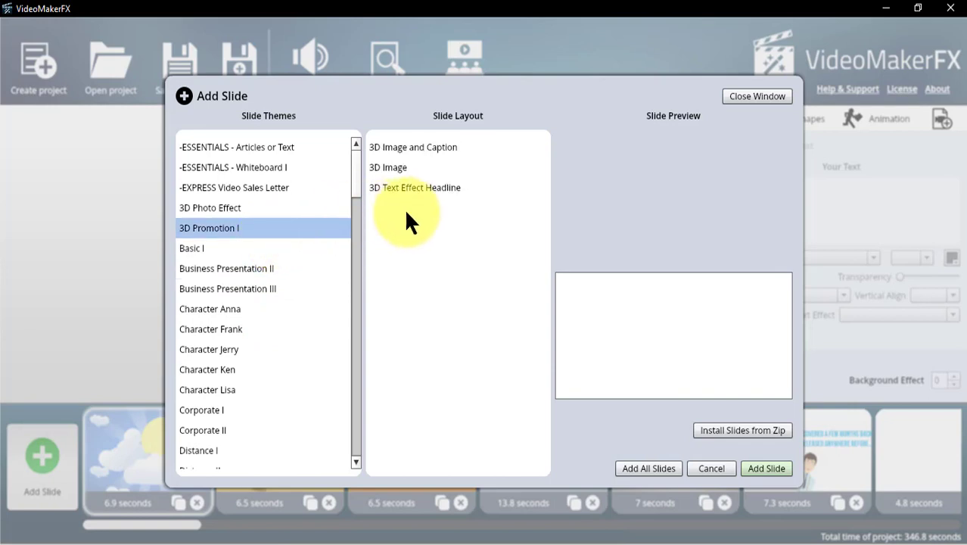
{"action": "left_click", "coordinate": [399, 143]}
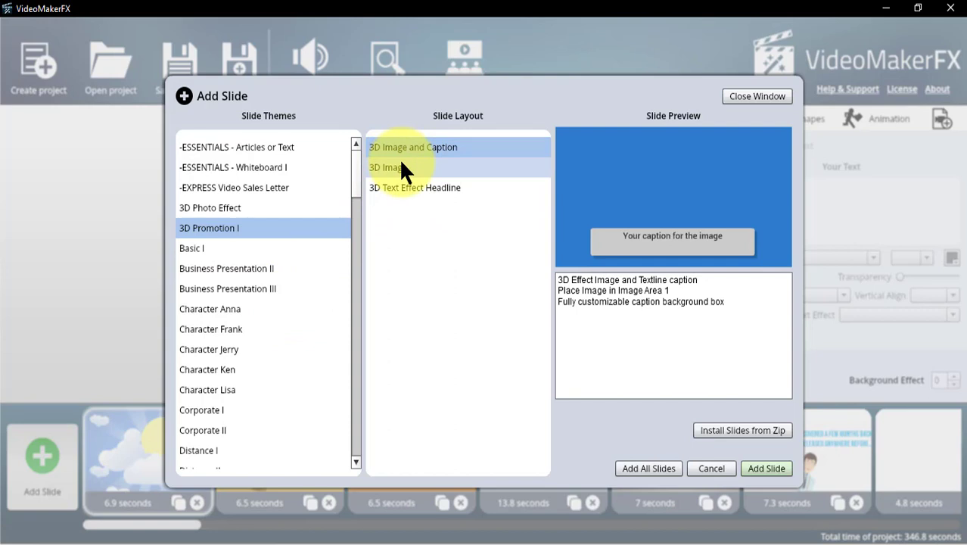
{"action": "left_click", "coordinate": [399, 167]}
{"action": "left_click", "coordinate": [400, 187]}
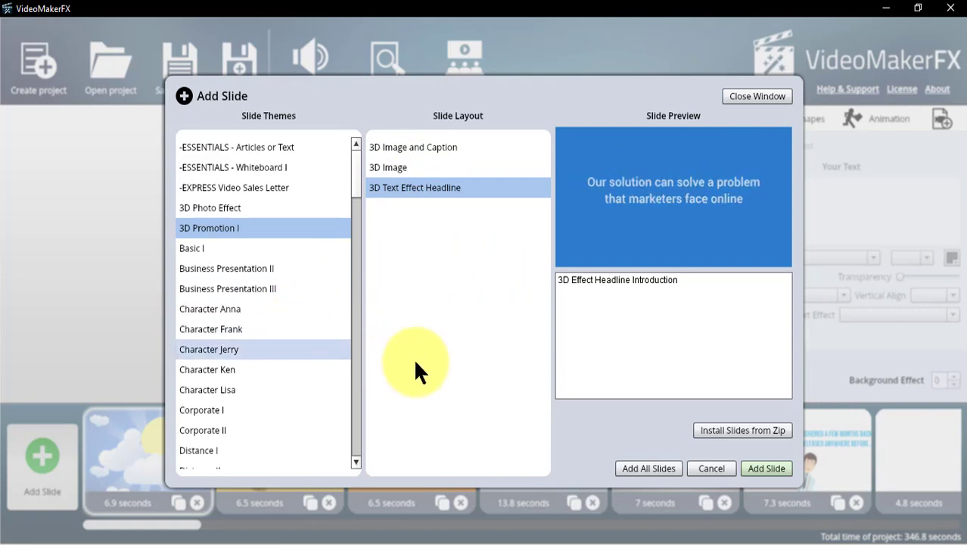
Step: Preview Character Ken Slides 5a, 5b, 6 and 7, settling on Slide 6
{"action": "left_click", "coordinate": [291, 377]}
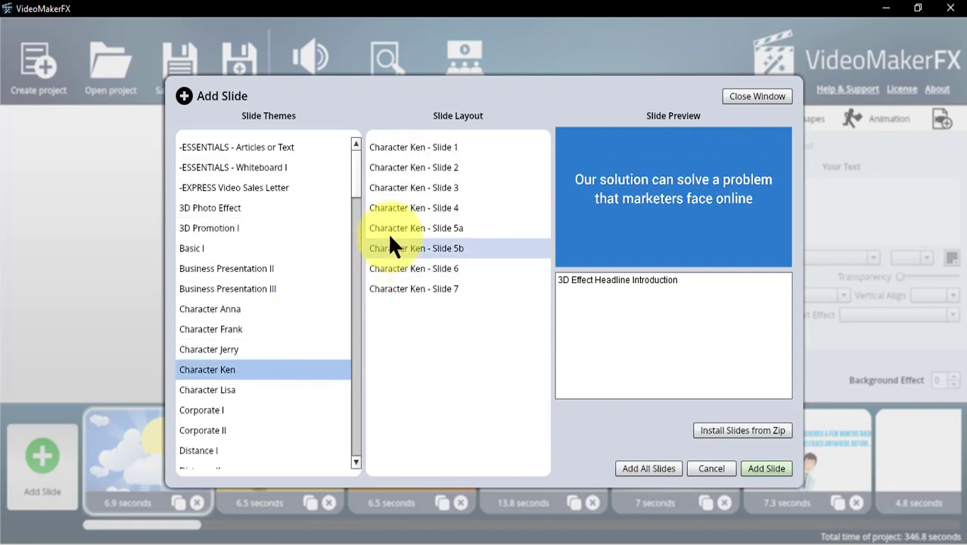
{"action": "left_click", "coordinate": [412, 224]}
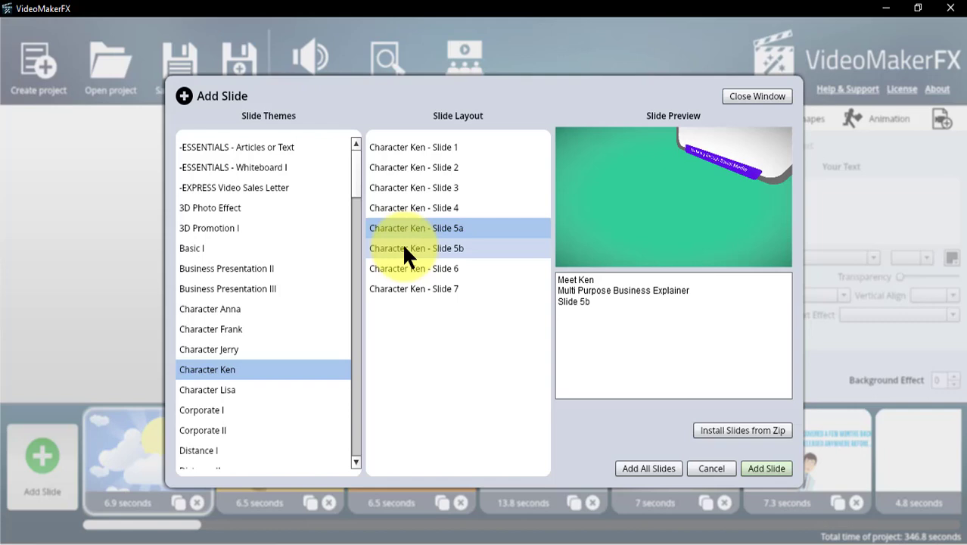
{"action": "left_click", "coordinate": [402, 246]}
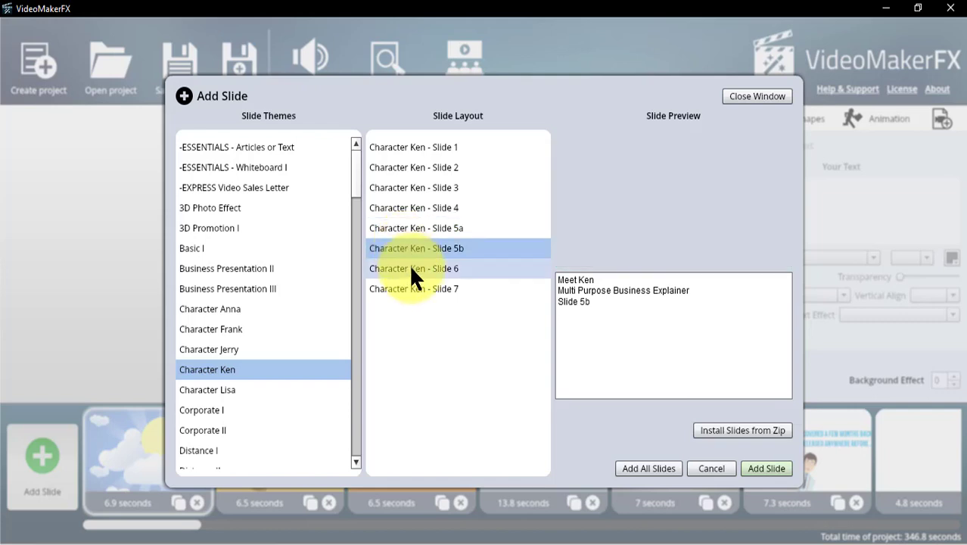
{"action": "left_click", "coordinate": [409, 269]}
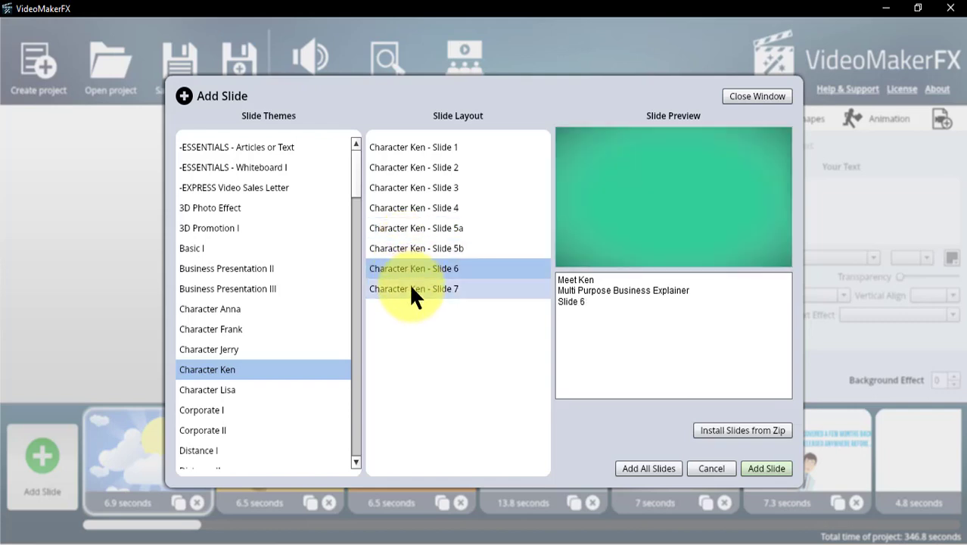
{"action": "left_click", "coordinate": [411, 290]}
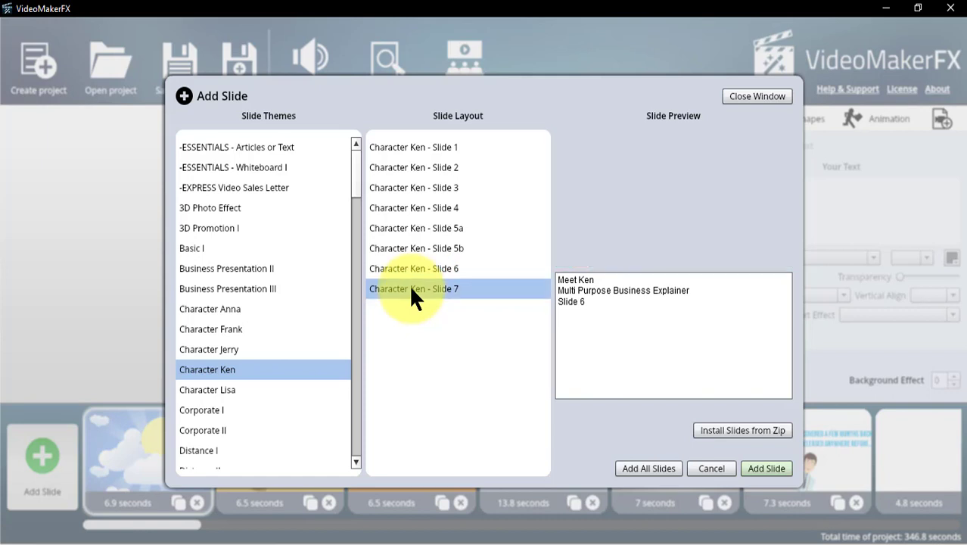
{"action": "left_click", "coordinate": [409, 272]}
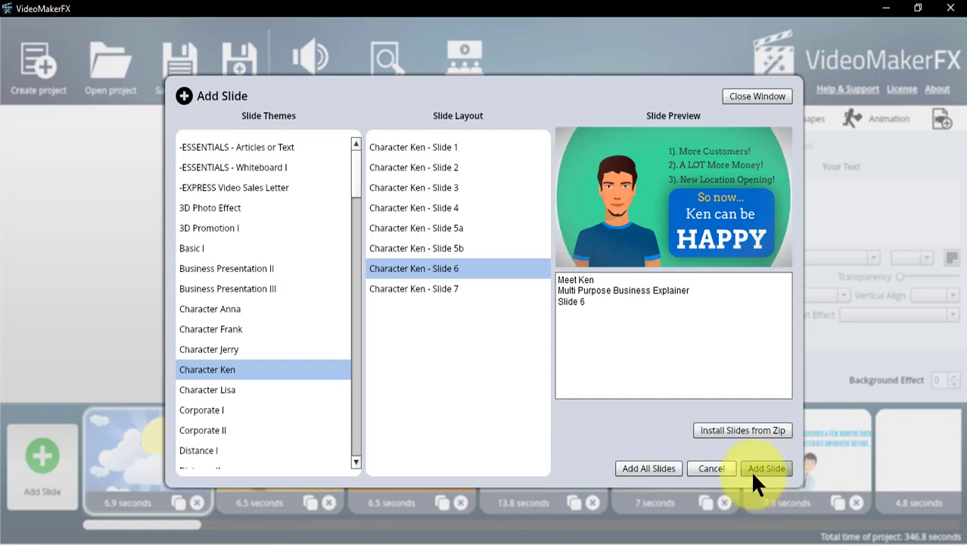
Step: Cancel the Add Slide dialog and reload the sun-and-clouds Slide 9 into the editor
{"action": "left_click", "coordinate": [711, 468]}
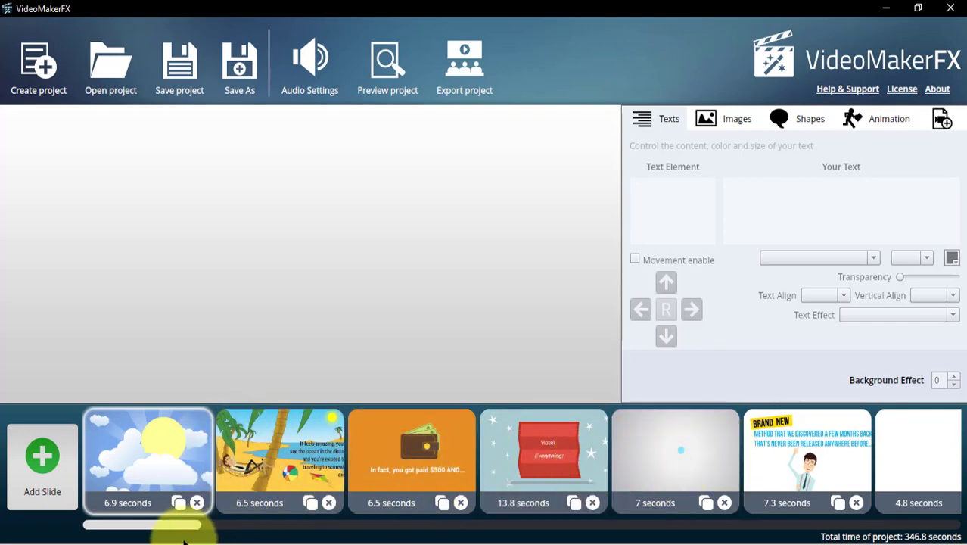
{"action": "mouse_move", "coordinate": [104, 530]}
{"action": "left_mouse_down"}
{"action": "mouse_move", "coordinate": [162, 525]}
{"action": "mouse_move", "coordinate": [100, 526]}
{"action": "left_mouse_up"}
{"action": "left_click", "coordinate": [421, 448]}
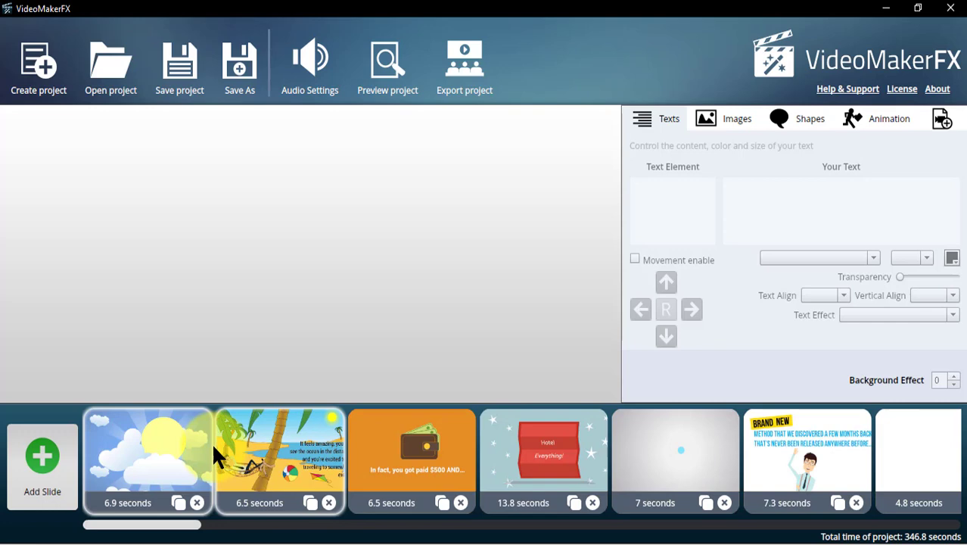
{"action": "left_click", "coordinate": [161, 462]}
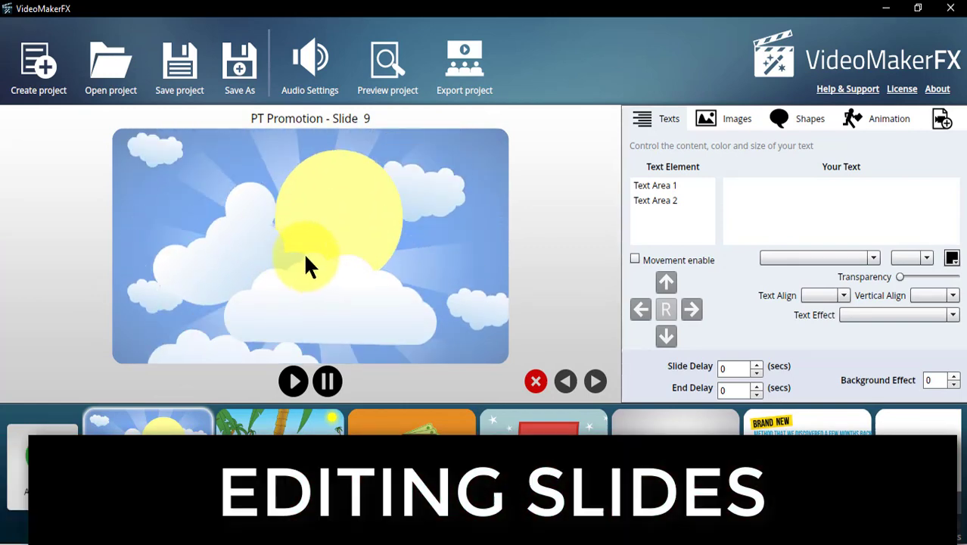
Step: Pause and replay the slide preview, then inspect Text Areas 1 and 2
{"action": "left_click", "coordinate": [327, 381]}
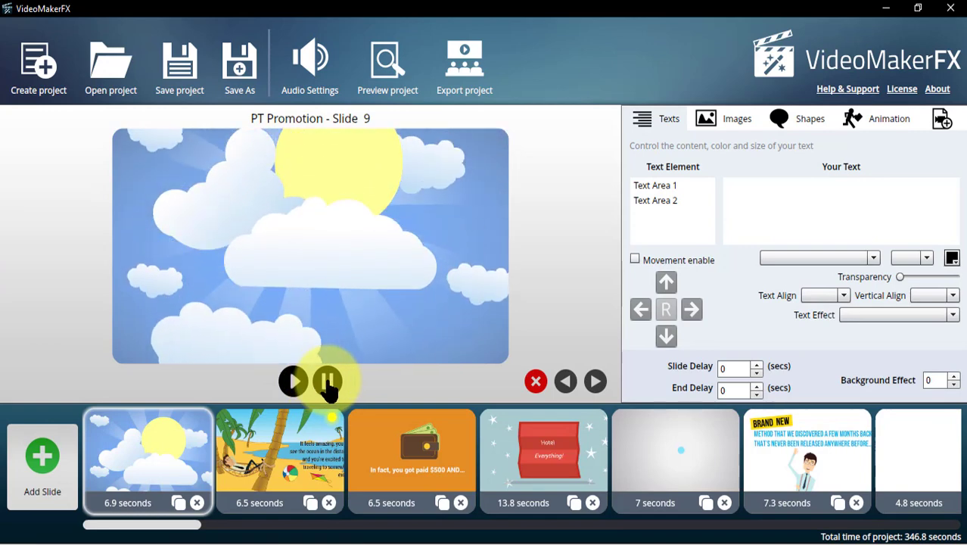
{"action": "left_click", "coordinate": [294, 386]}
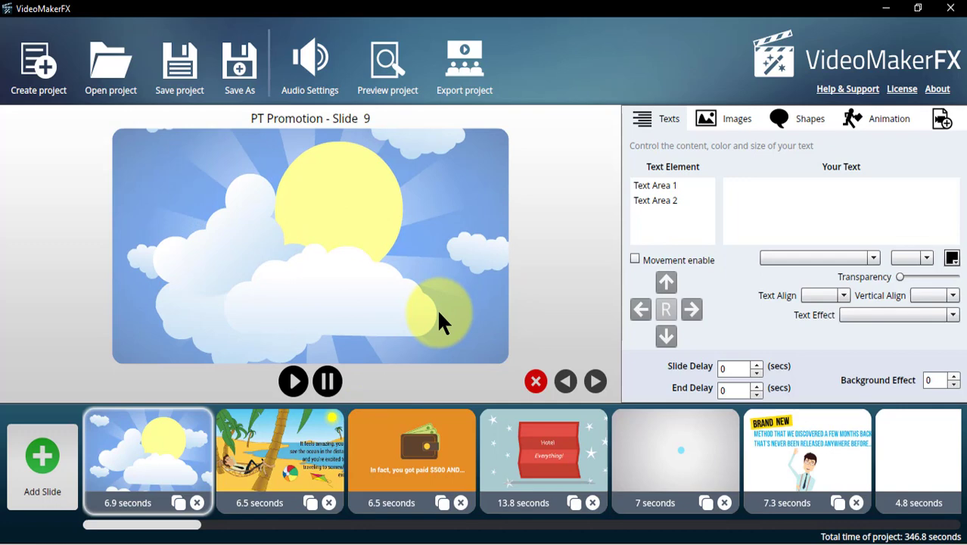
{"action": "left_click", "coordinate": [664, 201]}
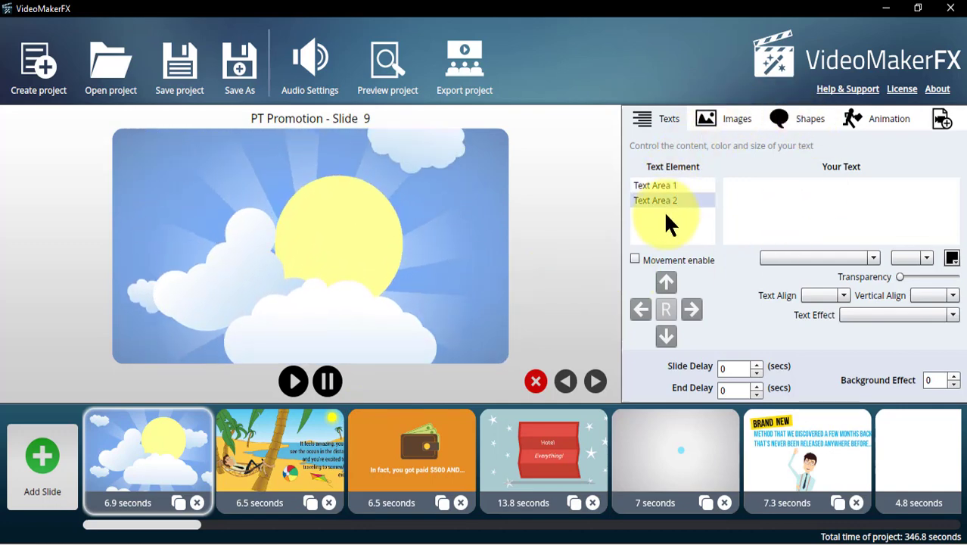
{"action": "left_click", "coordinate": [656, 186]}
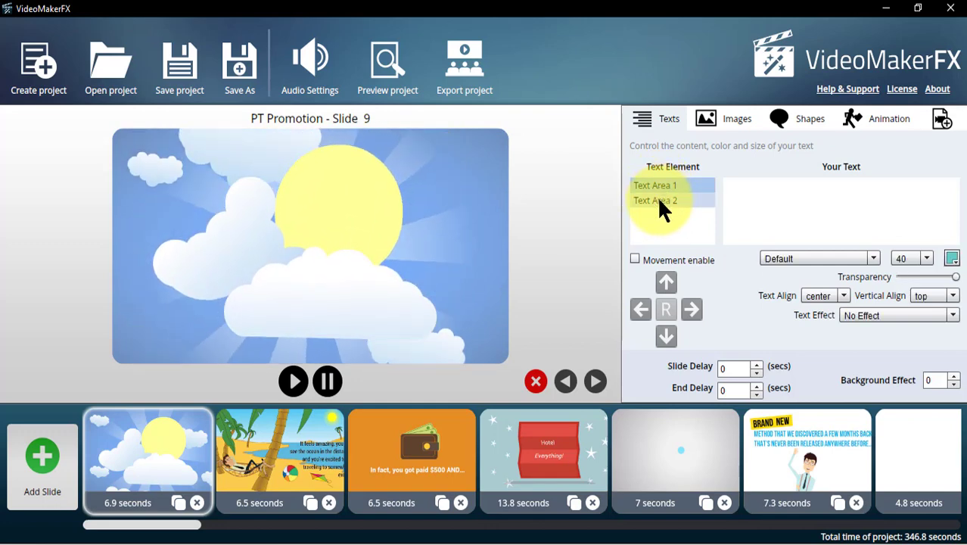
{"action": "left_click", "coordinate": [656, 200]}
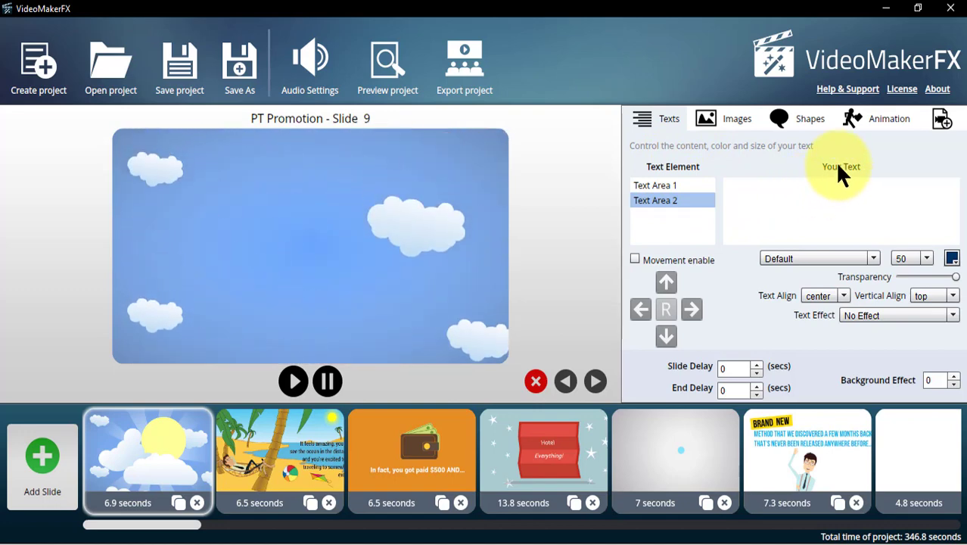
Step: Enter 353w5 as Text Area 1's text on the sun
{"action": "left_click", "coordinate": [675, 184]}
{"action": "left_click", "coordinate": [761, 191]}
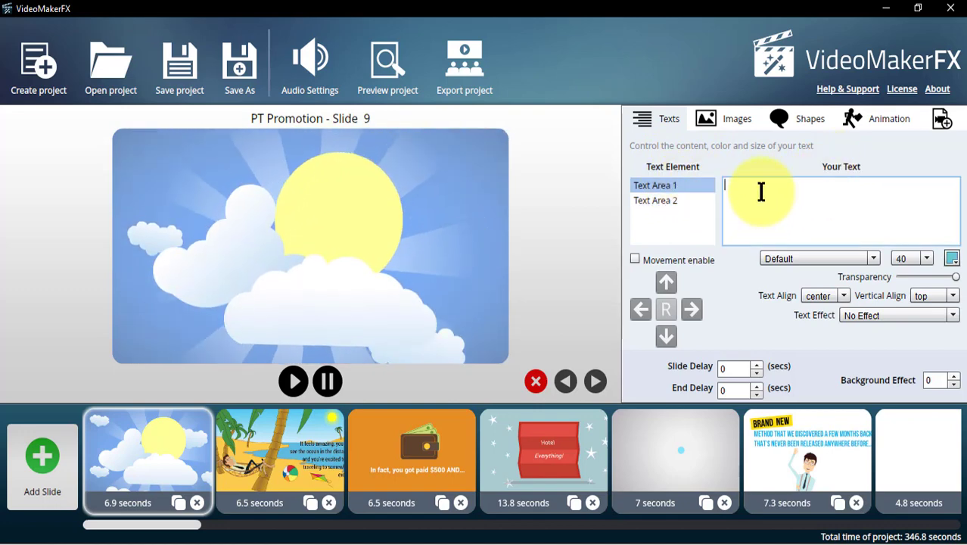
{"action": "left_click", "coordinate": [668, 199]}
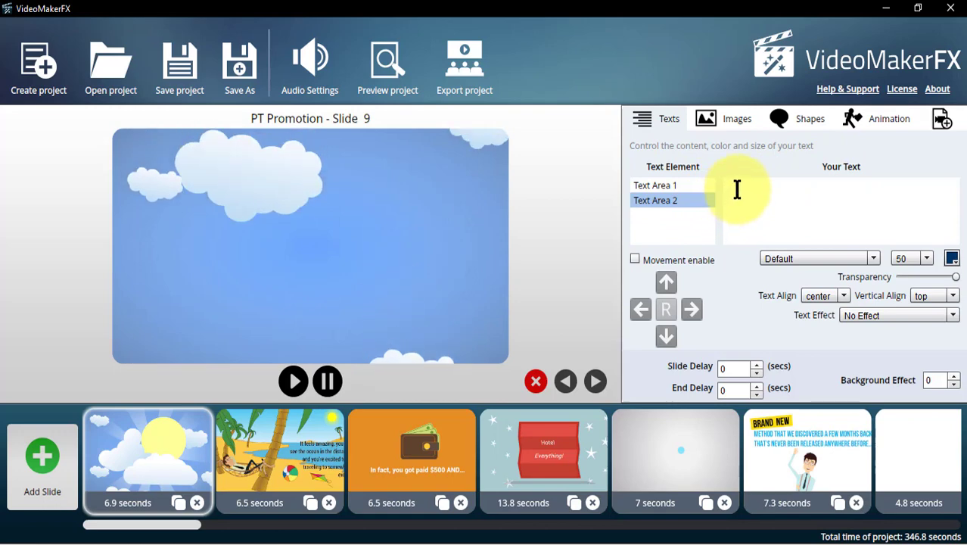
{"action": "left_click", "coordinate": [682, 185]}
{"action": "left_click", "coordinate": [814, 198]}
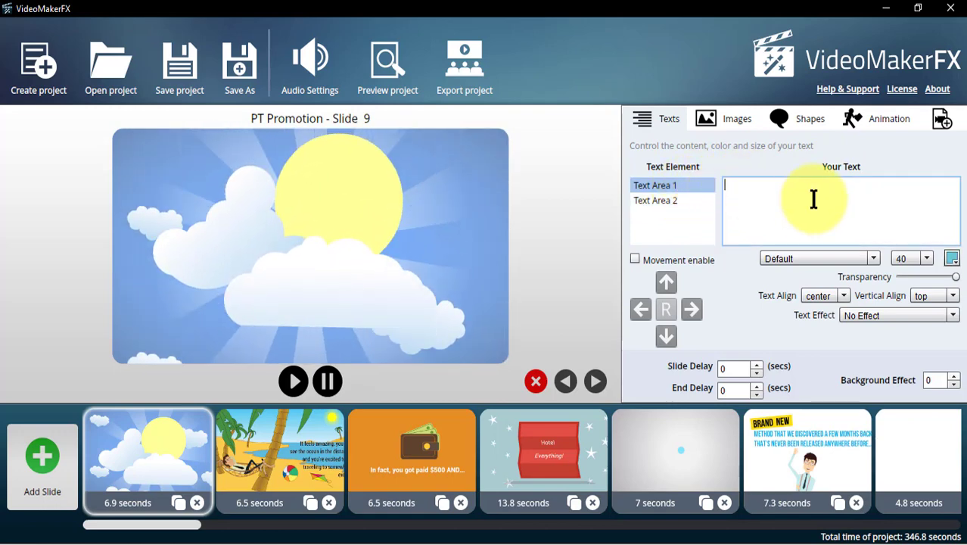
{"action": "type", "text": "3"}
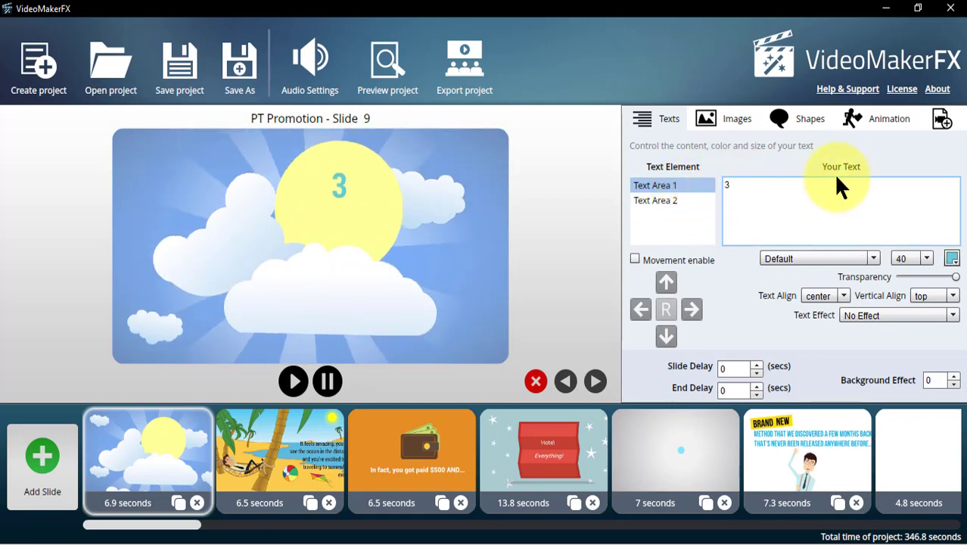
{"action": "type", "text": "53w5"}
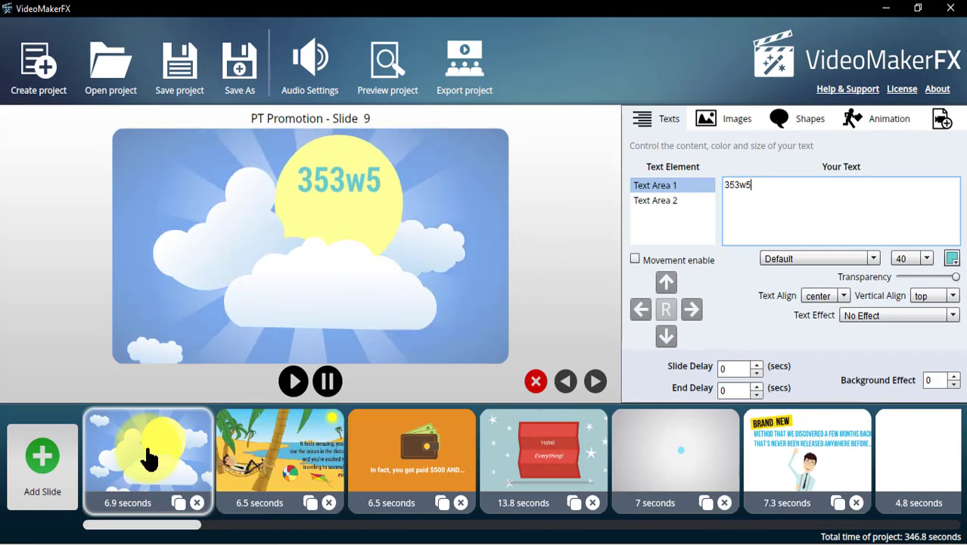
Step: On the beach hammock slide, nudge Text Area 1's caption down and back up, keeping it black
{"action": "left_click", "coordinate": [271, 443]}
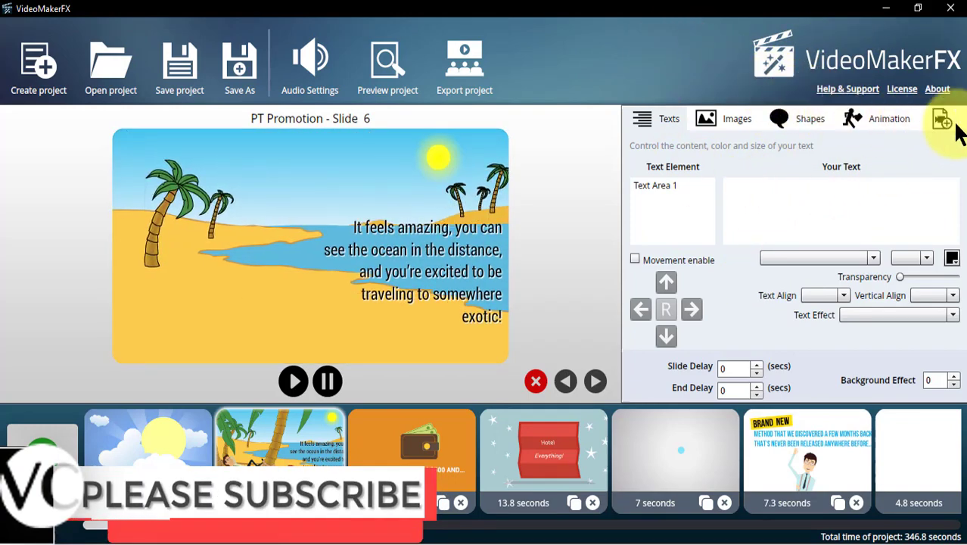
{"action": "left_click", "coordinate": [659, 186]}
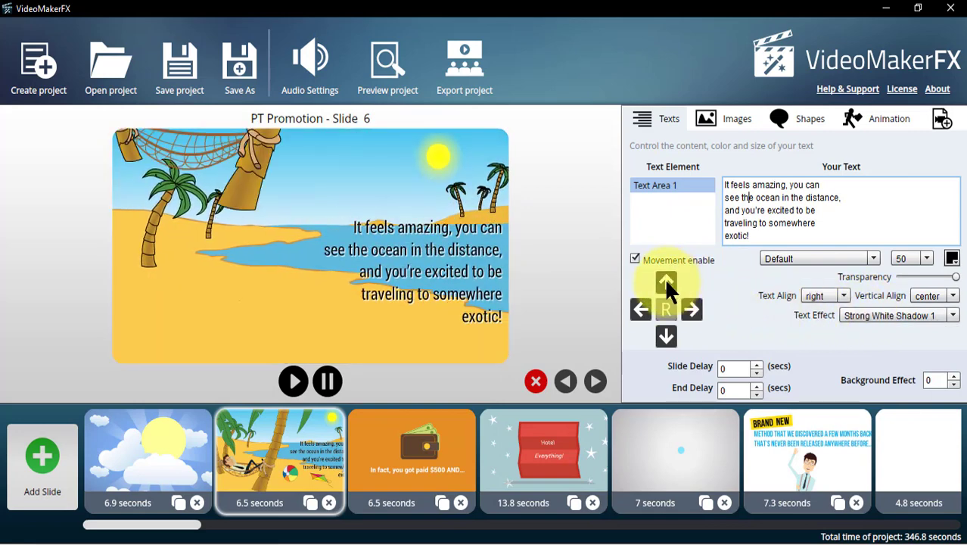
{"action": "left_click", "coordinate": [663, 333]}
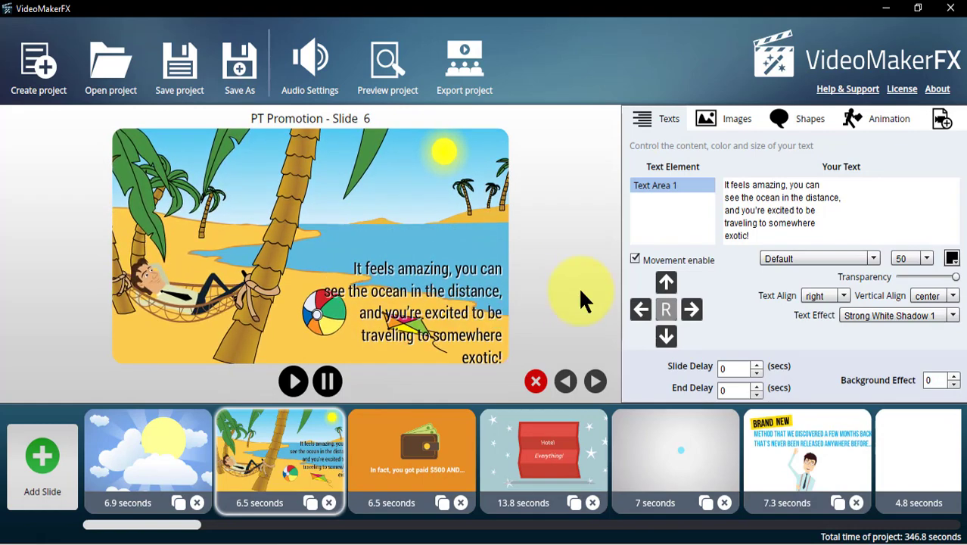
{"action": "left_click", "coordinate": [667, 280]}
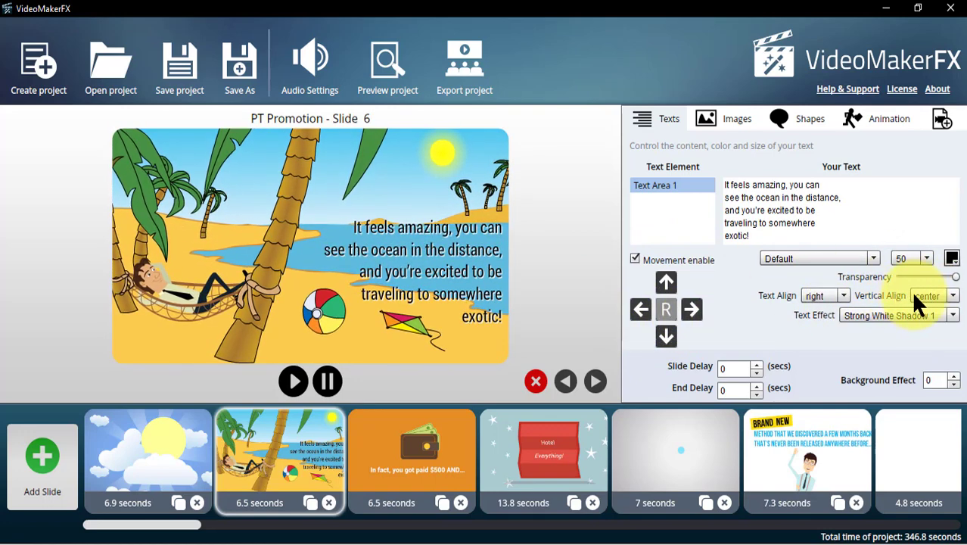
{"action": "left_click", "coordinate": [951, 259]}
{"action": "left_click", "coordinate": [952, 259]}
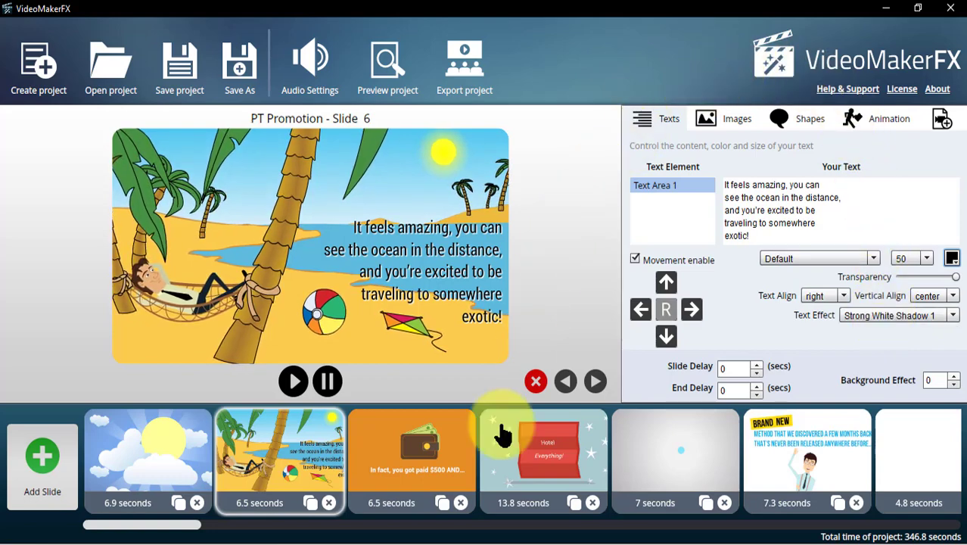
Step: On the 13.8-second hotel expenses slide, view Images, Shapes and Animation settings, selecting Animation 1
{"action": "left_click", "coordinate": [442, 428]}
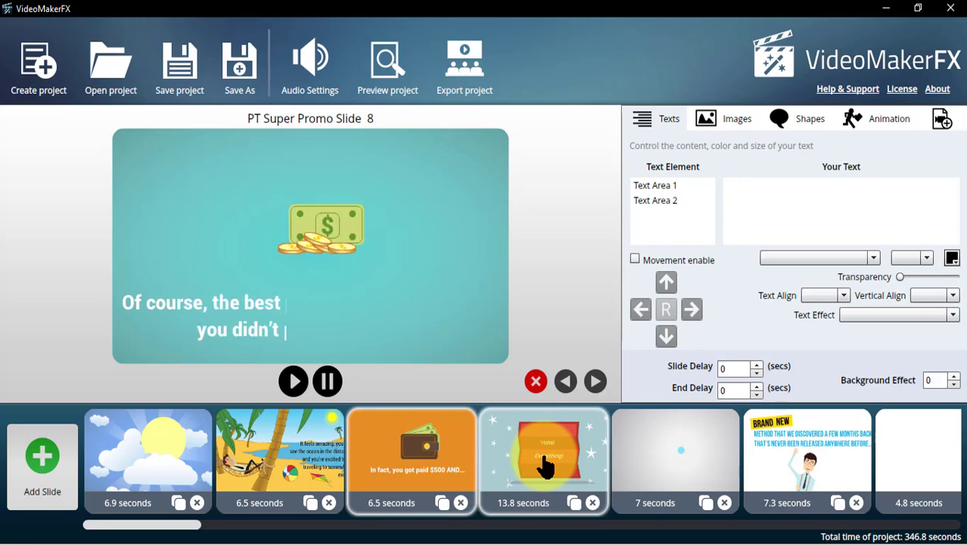
{"action": "left_click", "coordinate": [547, 471]}
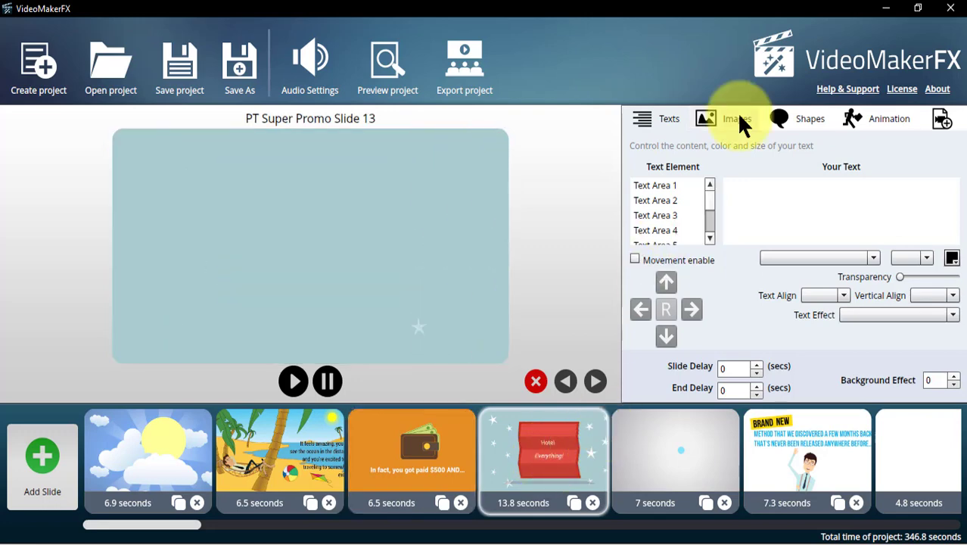
{"action": "left_click", "coordinate": [738, 117]}
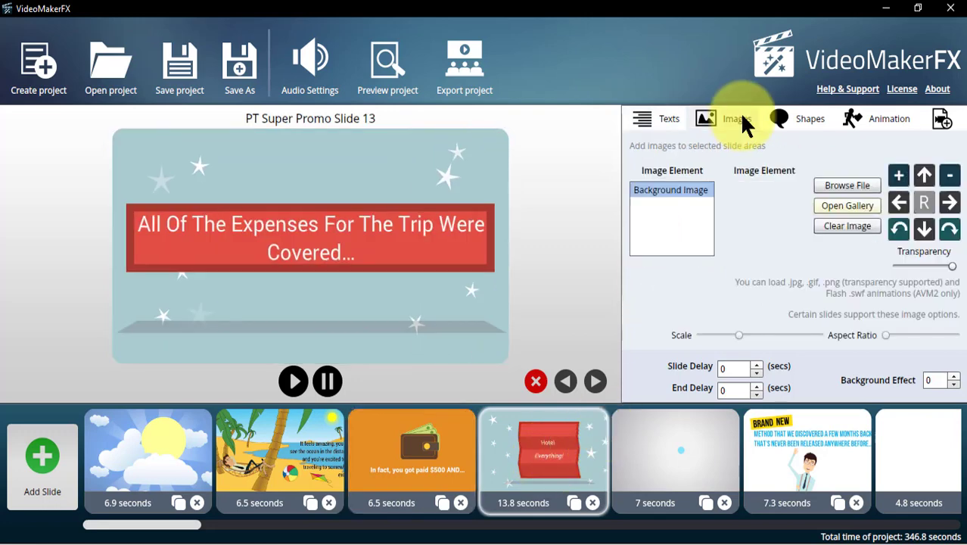
{"action": "left_click", "coordinate": [804, 120]}
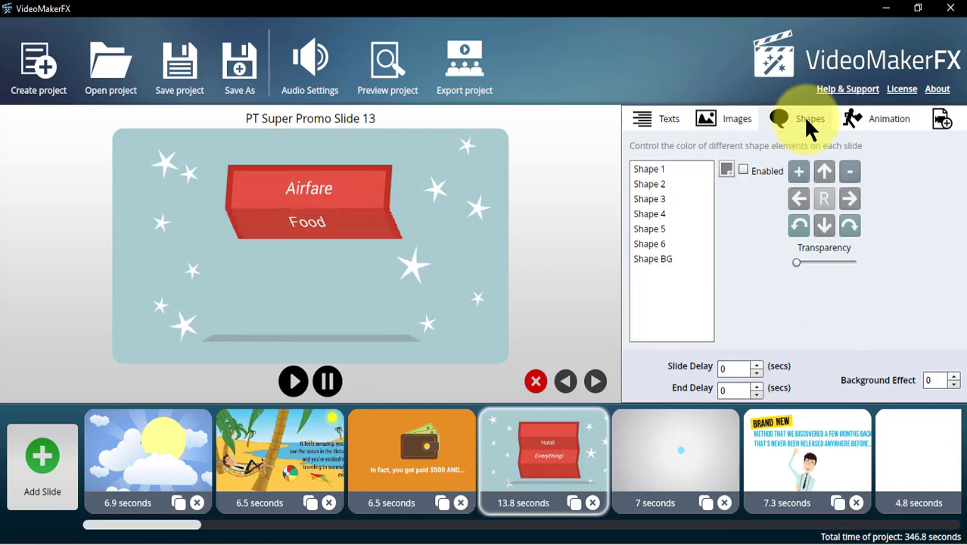
{"action": "left_click", "coordinate": [890, 121]}
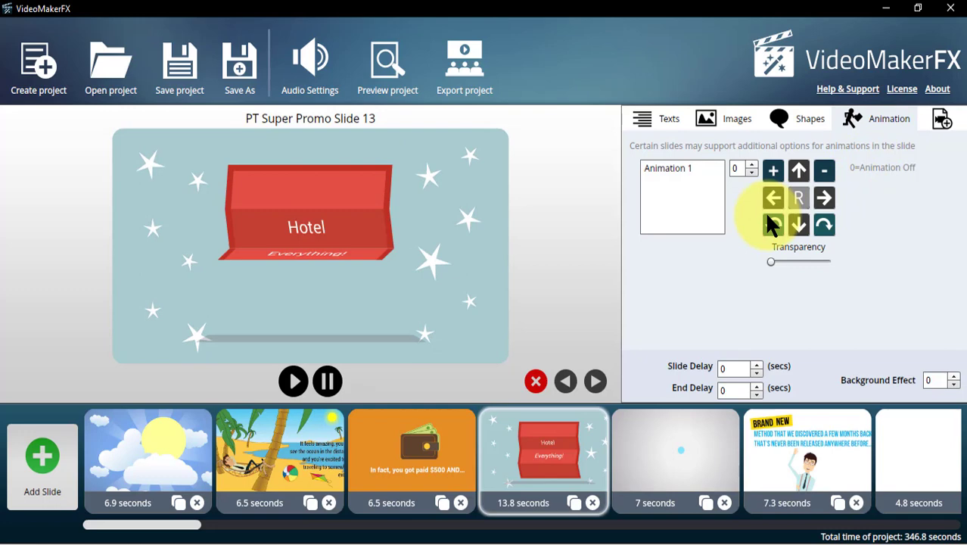
{"action": "left_click", "coordinate": [689, 168]}
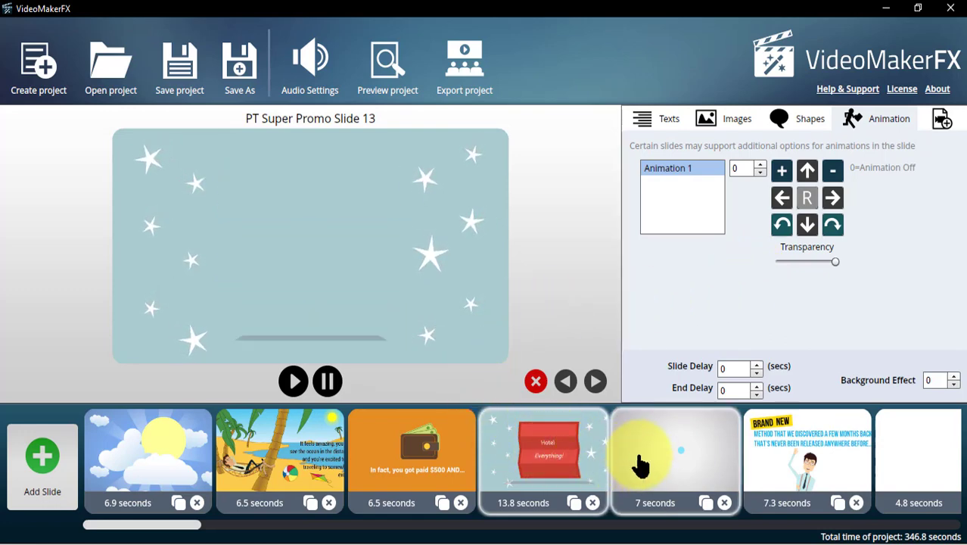
Step: View the 7-second Company Promo and 7.3-second Web Agency Promo slides, then scroll the slide strip
{"action": "left_click", "coordinate": [678, 465]}
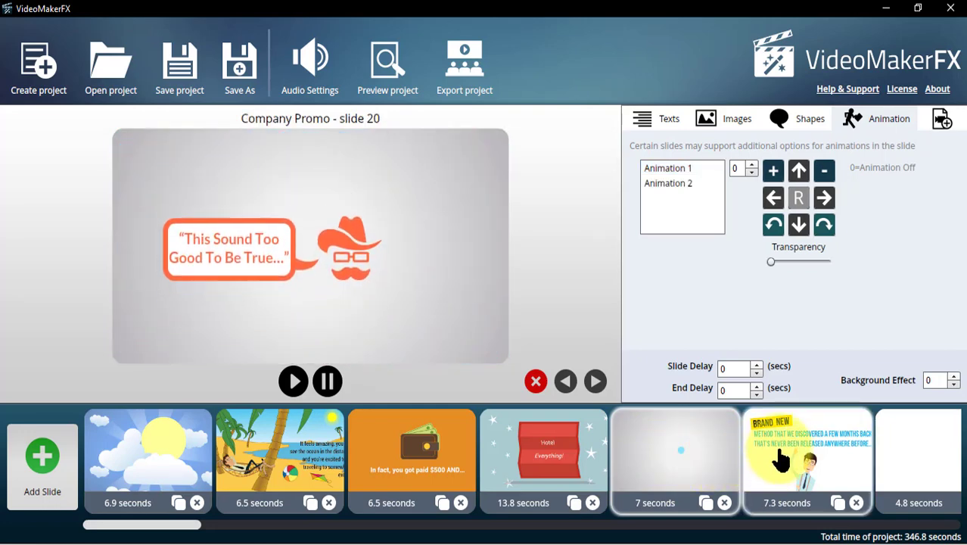
{"action": "left_click", "coordinate": [781, 460]}
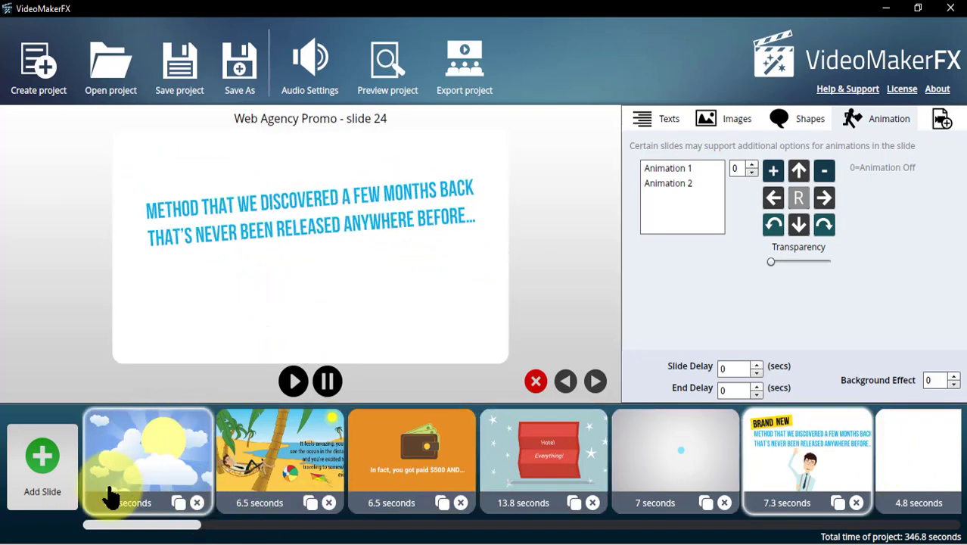
{"action": "left_click_drag", "start_coordinate": [121, 530], "coordinate": [527, 535]}
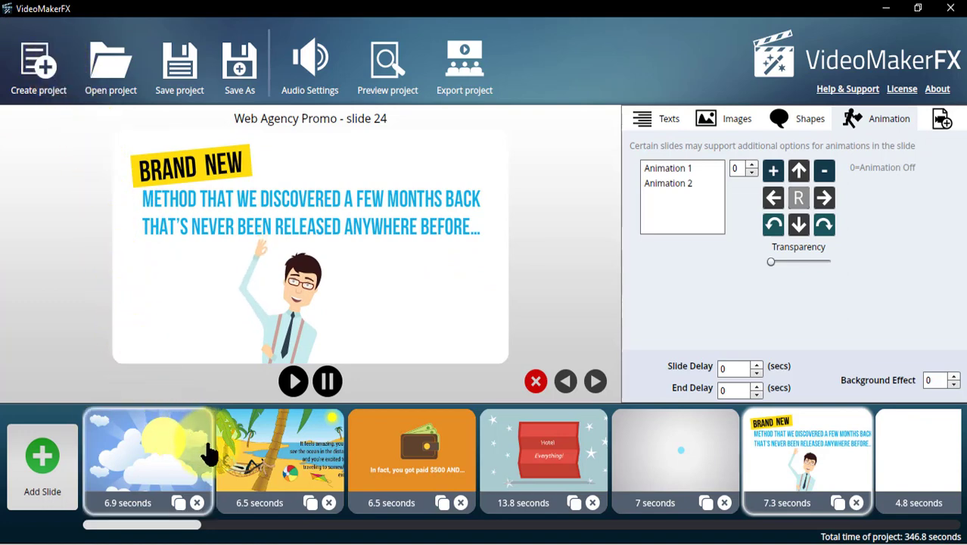
Step: In the Add Slide window, preview Character Frank layouts Slides 8, 10 and 12
{"action": "left_click", "coordinate": [44, 462]}
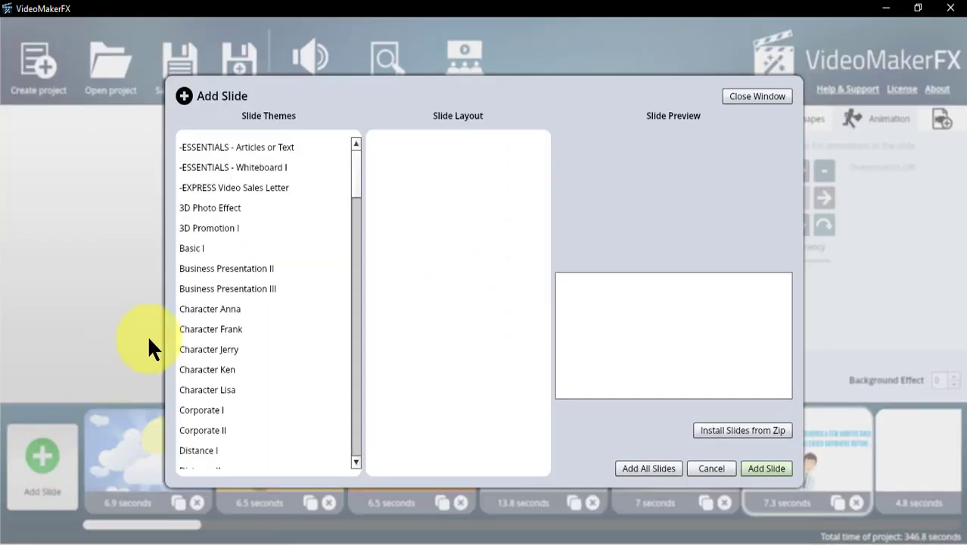
{"action": "left_click", "coordinate": [247, 333]}
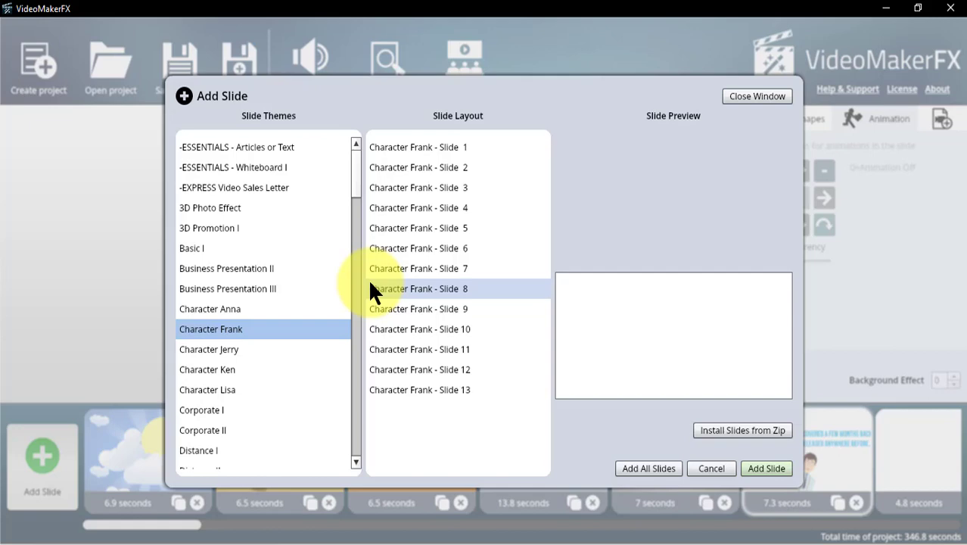
{"action": "left_click", "coordinate": [410, 286]}
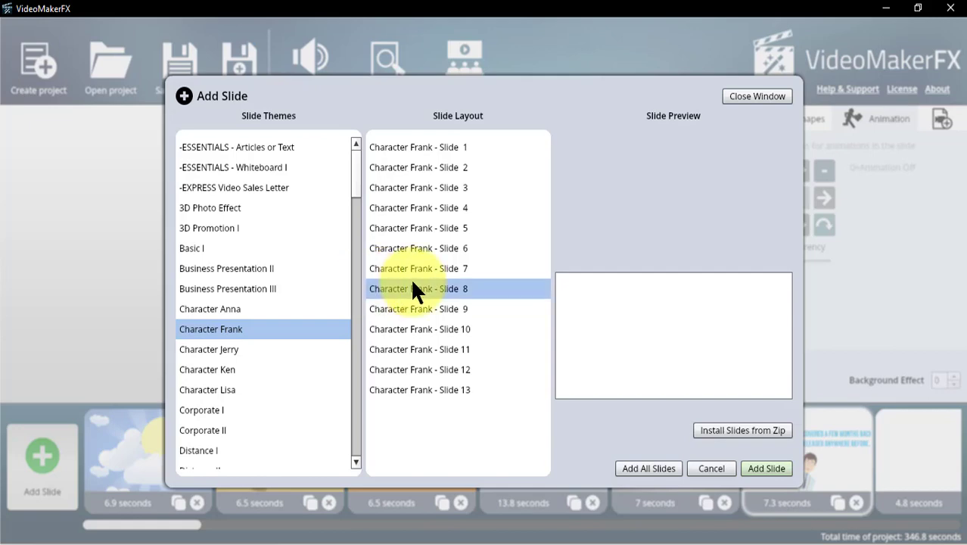
{"action": "left_click", "coordinate": [419, 330]}
{"action": "left_click", "coordinate": [407, 370]}
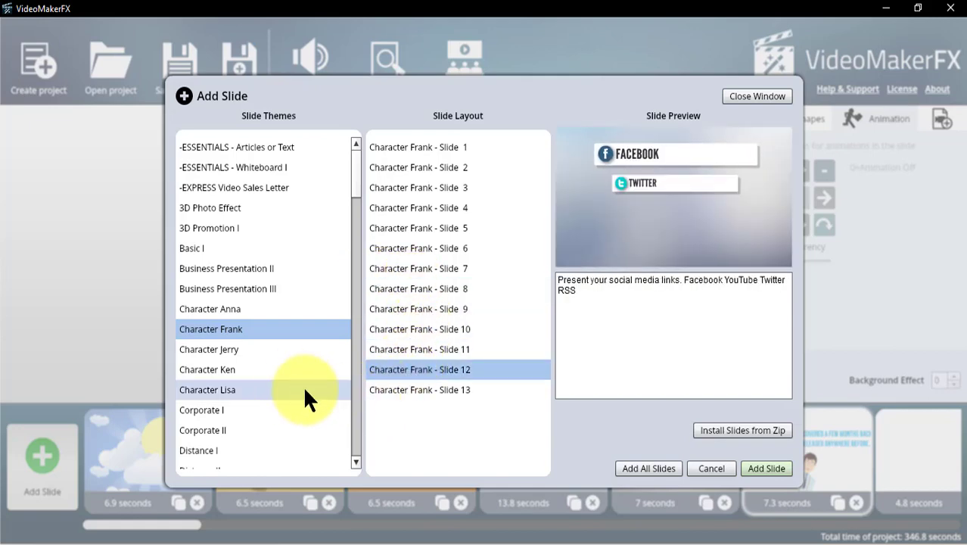
{"action": "scroll", "coordinate": [283, 376], "scroll_direction": "down", "scroll_amount": 15}
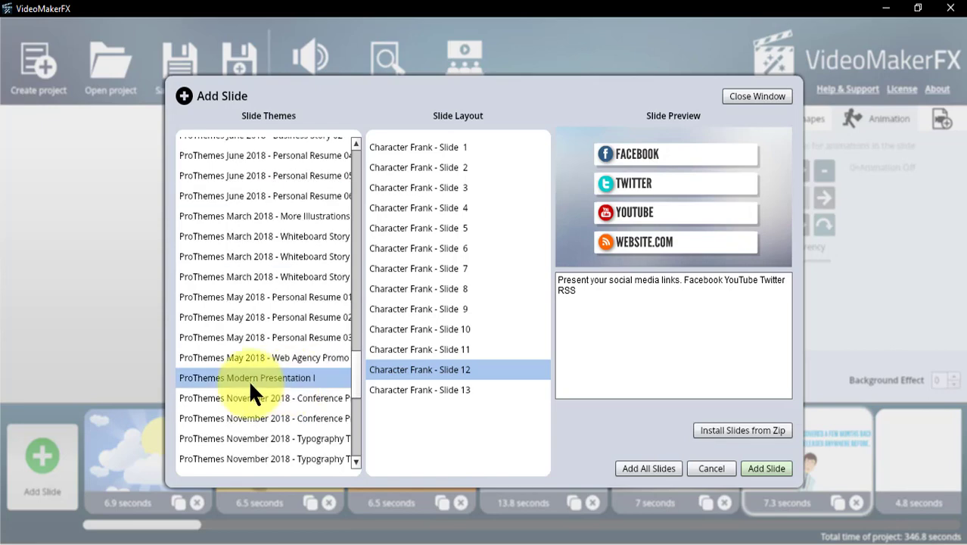
Step: Preview Modern Presentation I Slides 10, 9, 6 and 4b, then cancel without adding a slide
{"action": "left_click", "coordinate": [248, 379]}
{"action": "left_click", "coordinate": [409, 345]}
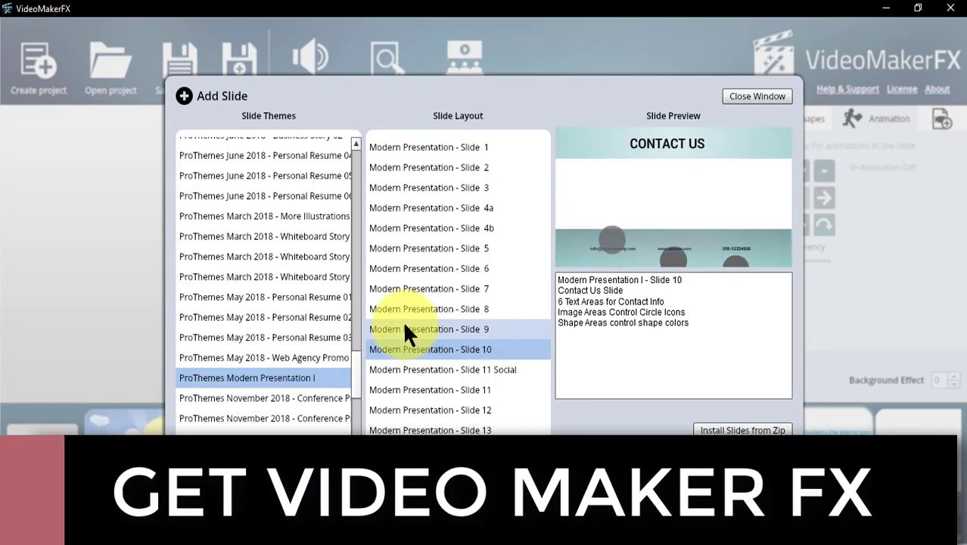
{"action": "left_click", "coordinate": [404, 327]}
{"action": "left_click", "coordinate": [426, 271]}
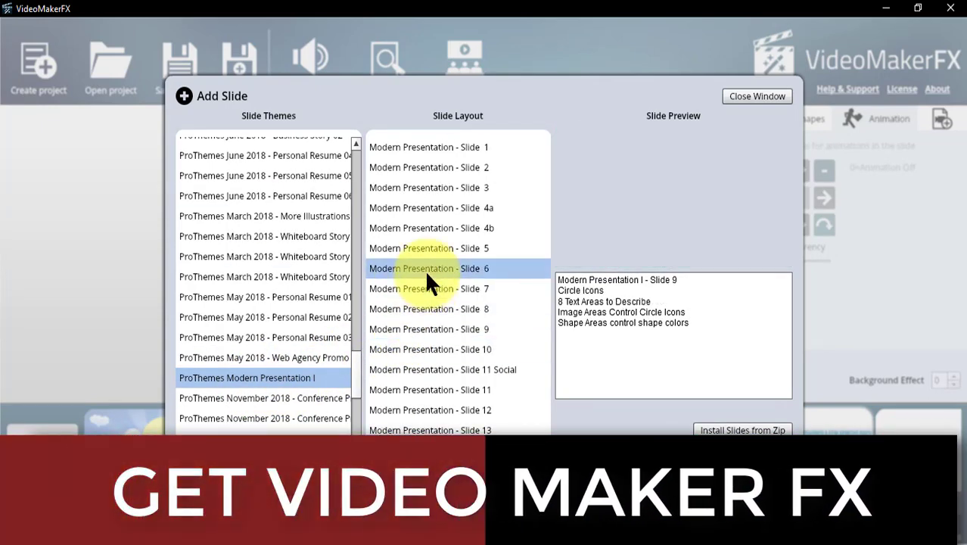
{"action": "left_click", "coordinate": [425, 229]}
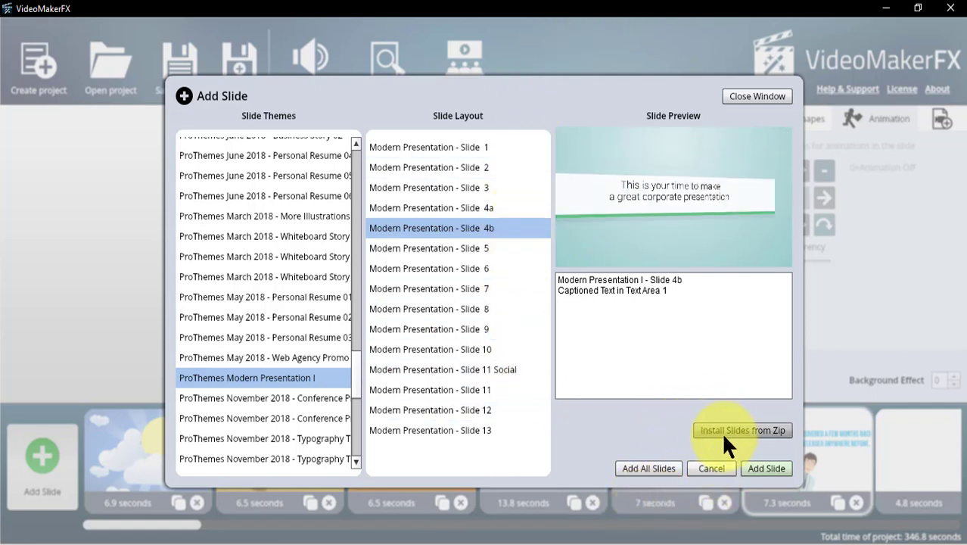
{"action": "left_click", "coordinate": [710, 472]}
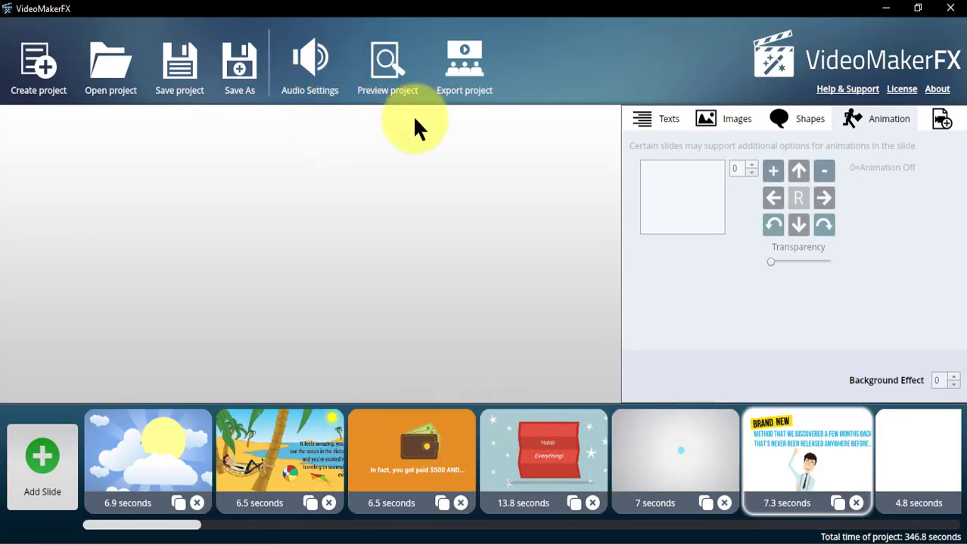
Step: Review the export settings for free red cARPET MAGIC 1.mp4 at 1280 x 720 (HD), Average quality
{"action": "left_click", "coordinate": [463, 74]}
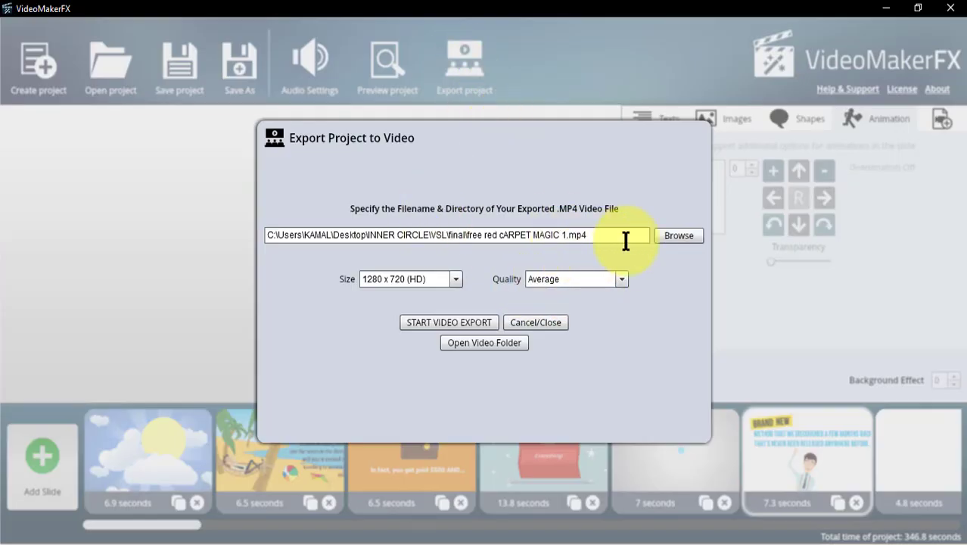
{"action": "left_click", "coordinate": [674, 236]}
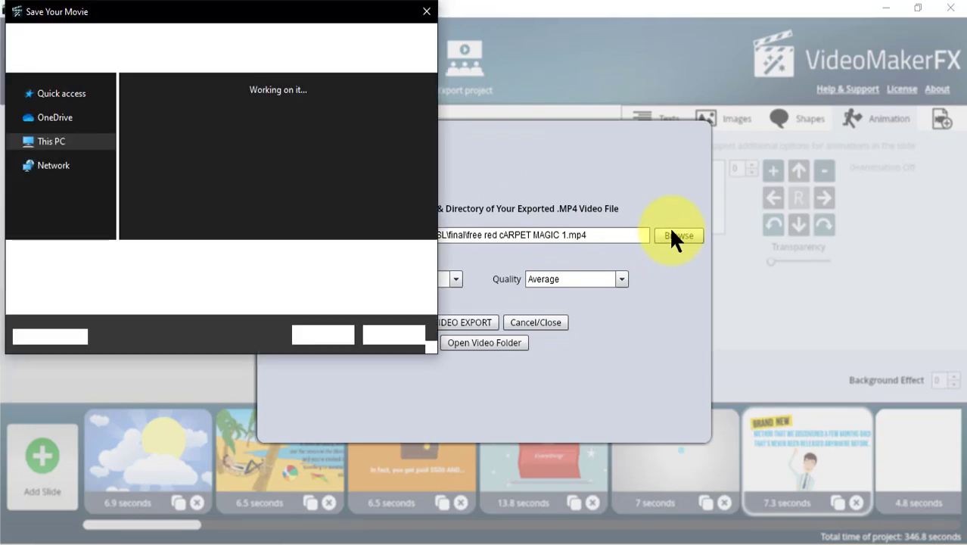
{"action": "key", "text": "Escape"}
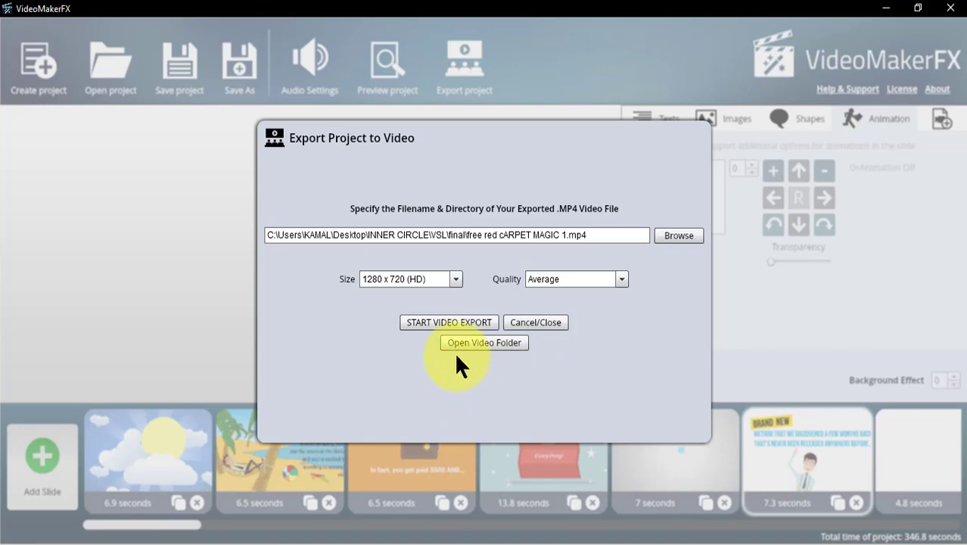
{"action": "left_click", "coordinate": [482, 340]}
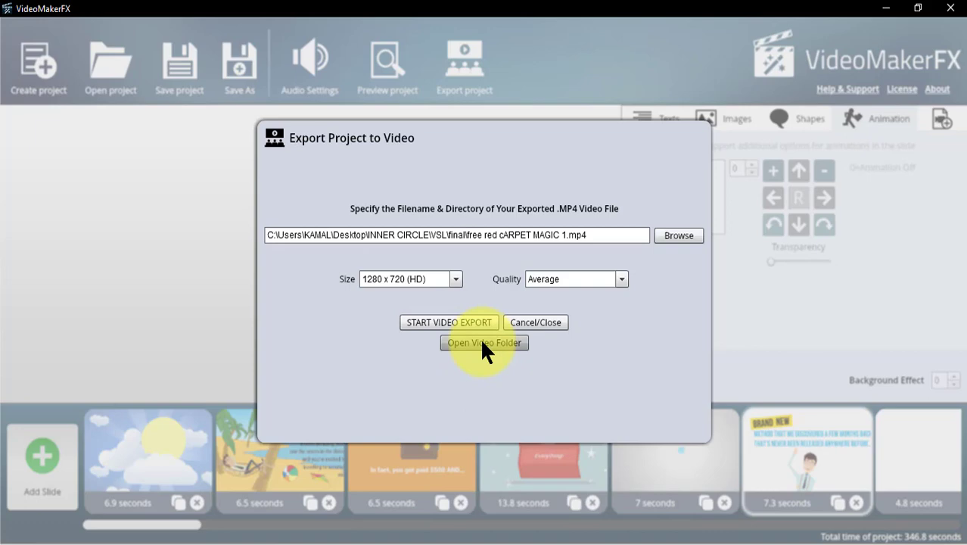